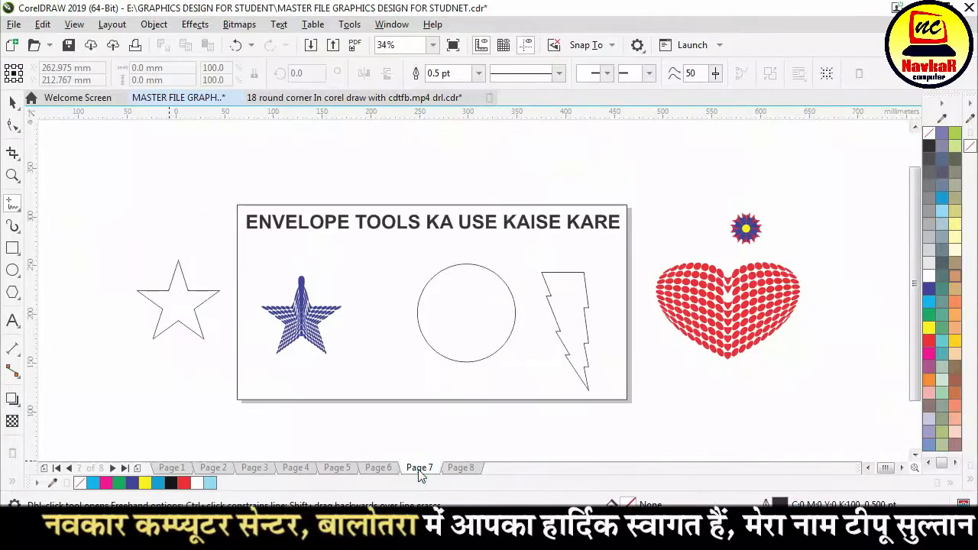
Go to page 8 and add a rectangle frame matching the full page size
click(456, 469)
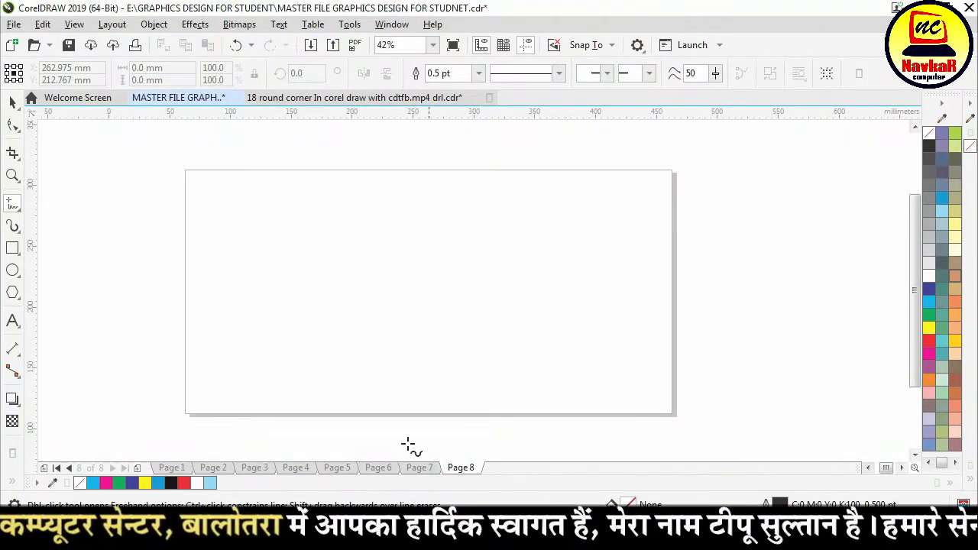
double_click(12, 248)
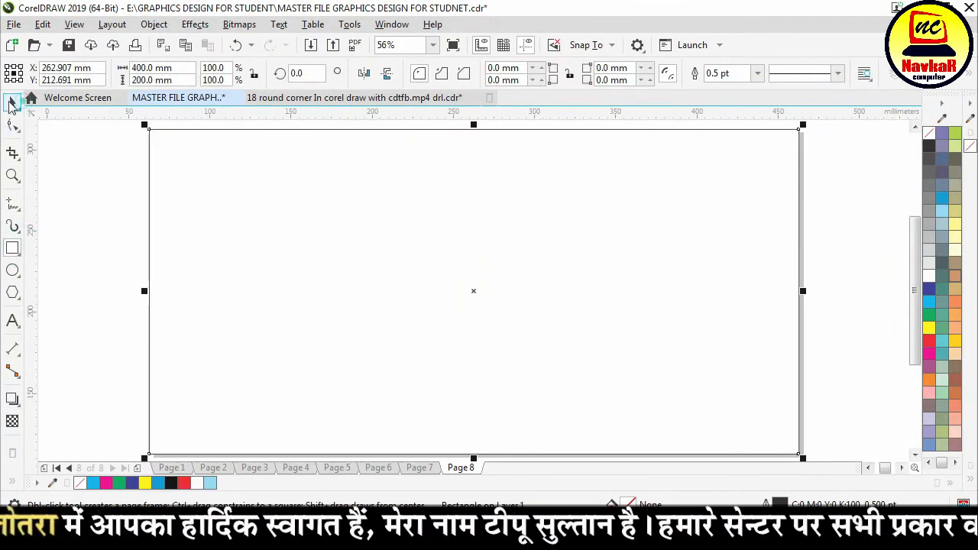
Draw a rectangle about 102 by 79 mm with corners rounded to about 18 mm, placed in the page's lower-left area
drag(344, 200, 510, 329)
click(16, 125)
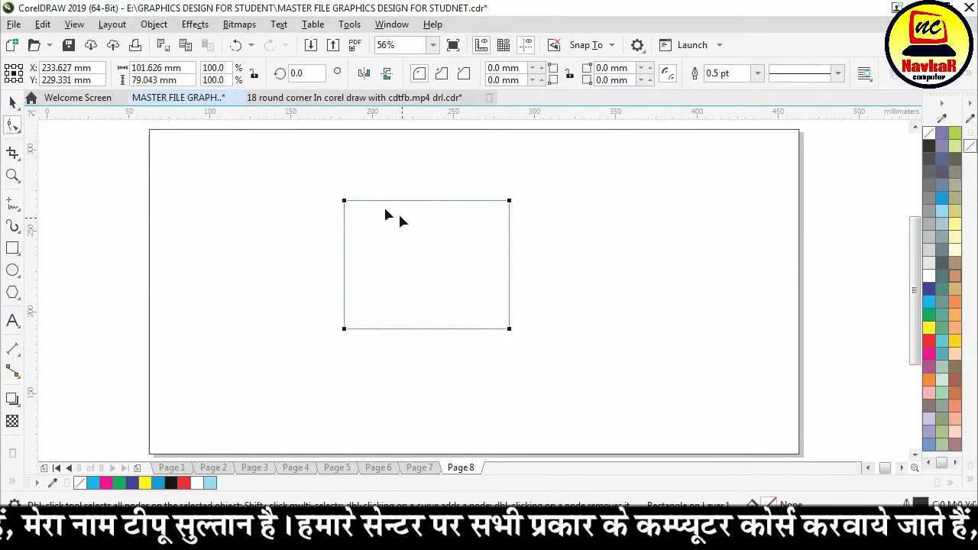
drag(344, 201, 374, 220)
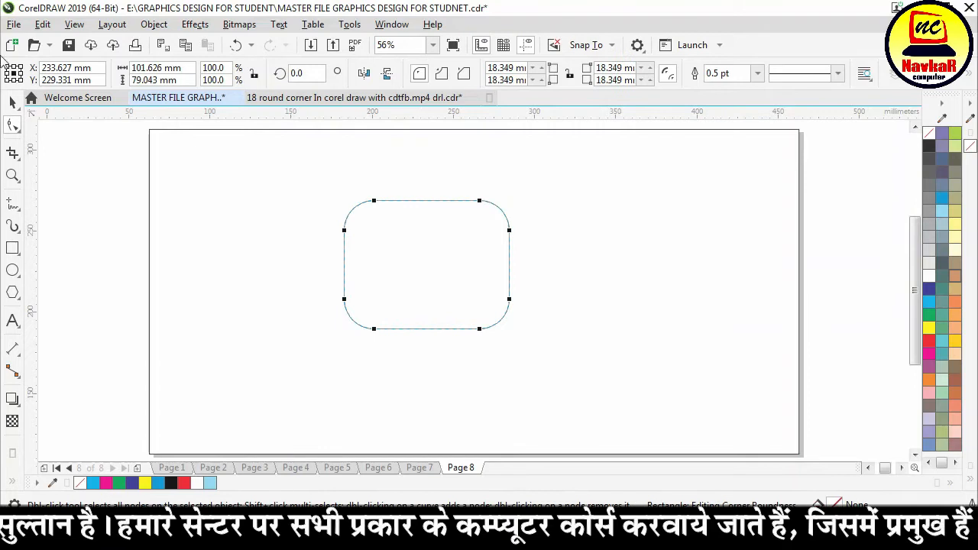
click(12, 103)
drag(449, 247, 249, 328)
Add the heading "किसी भी शेप के कॉर्नर कैसे राउंड करें" above the rounded rectangle in the KBC_05 font
click(13, 324)
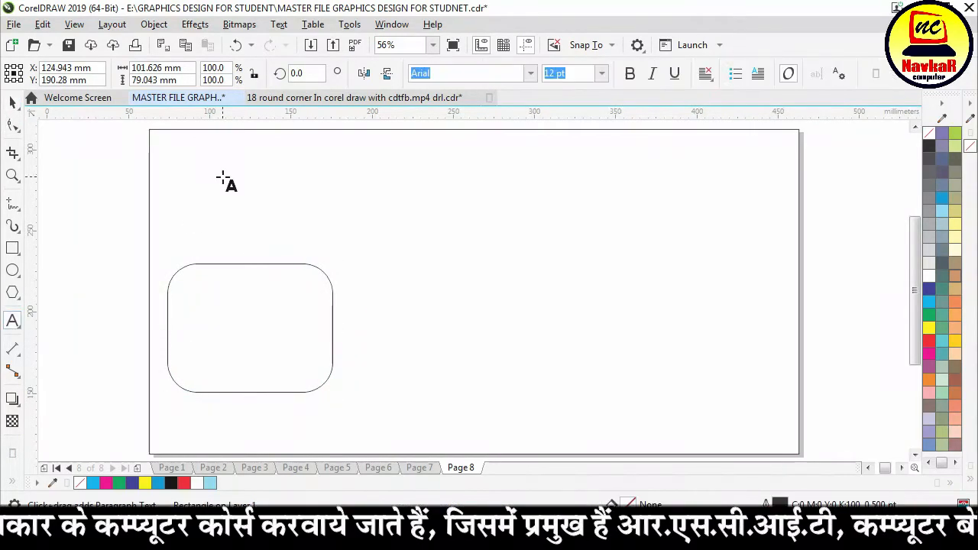
click(222, 170)
click(531, 72)
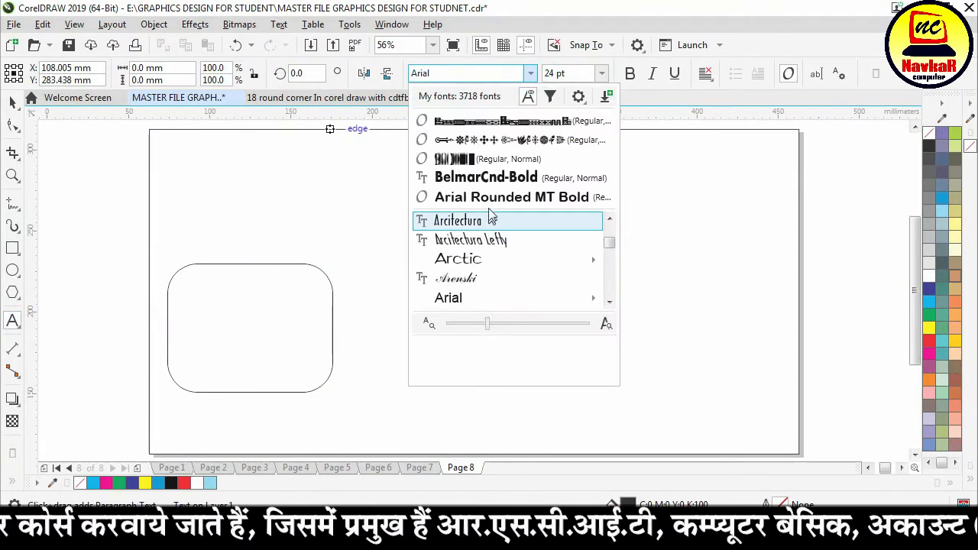
text(jk)
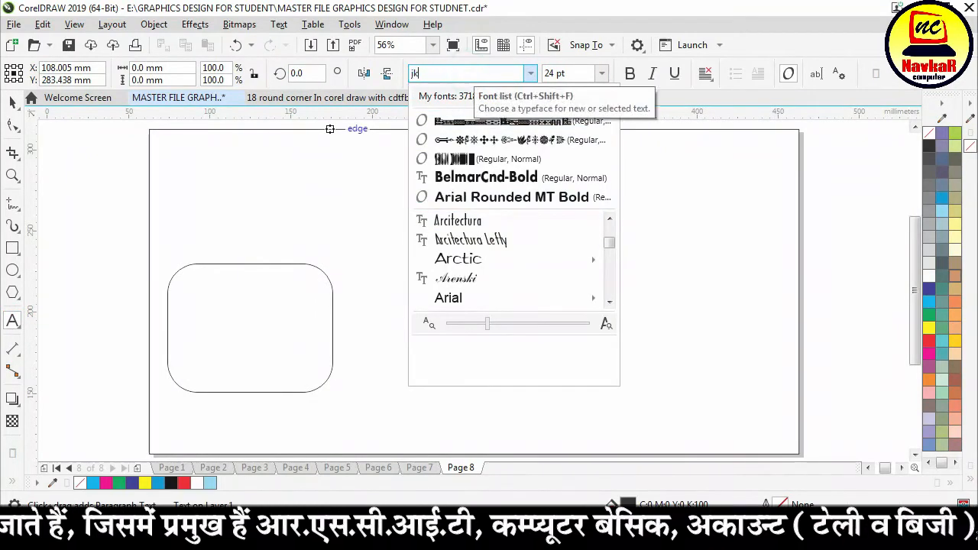
key(BackSpace)
text(kbc)
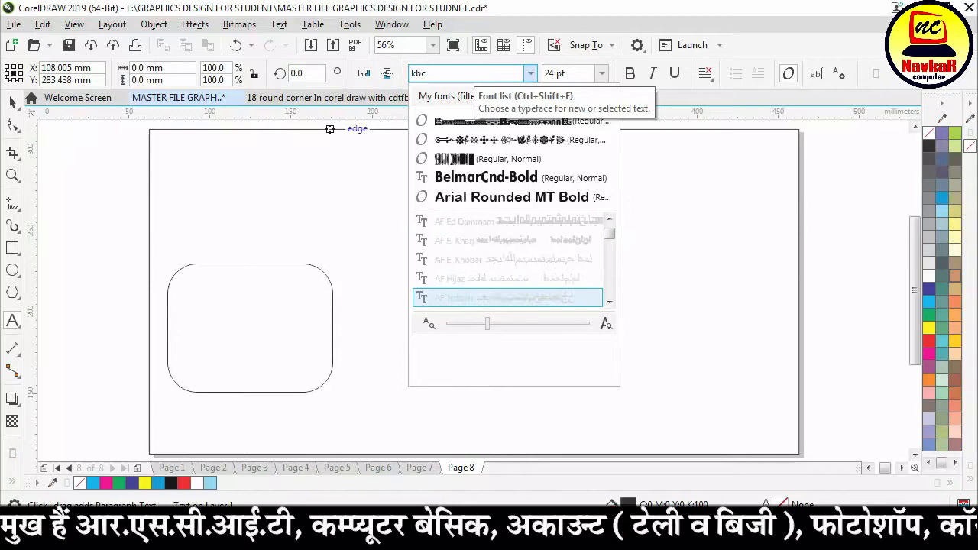
text(_05)
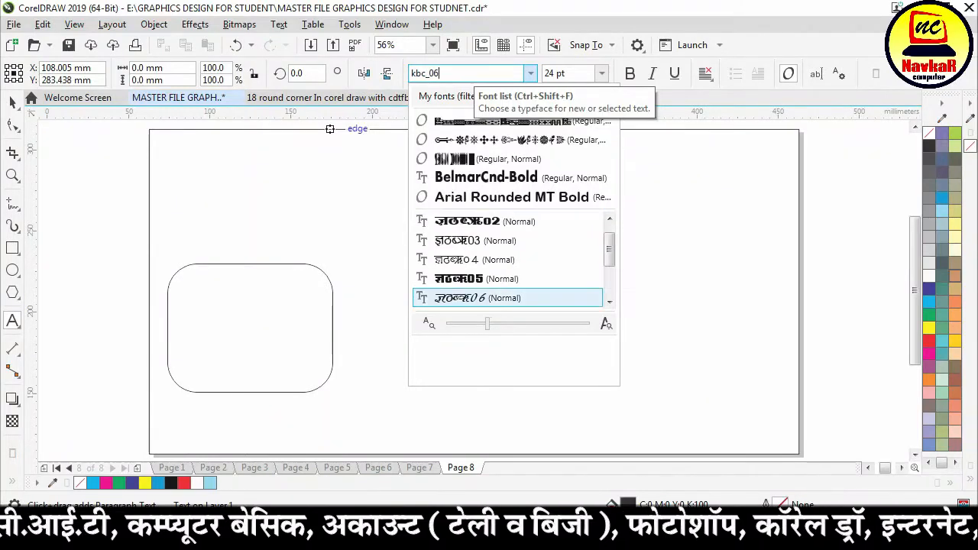
key(Return)
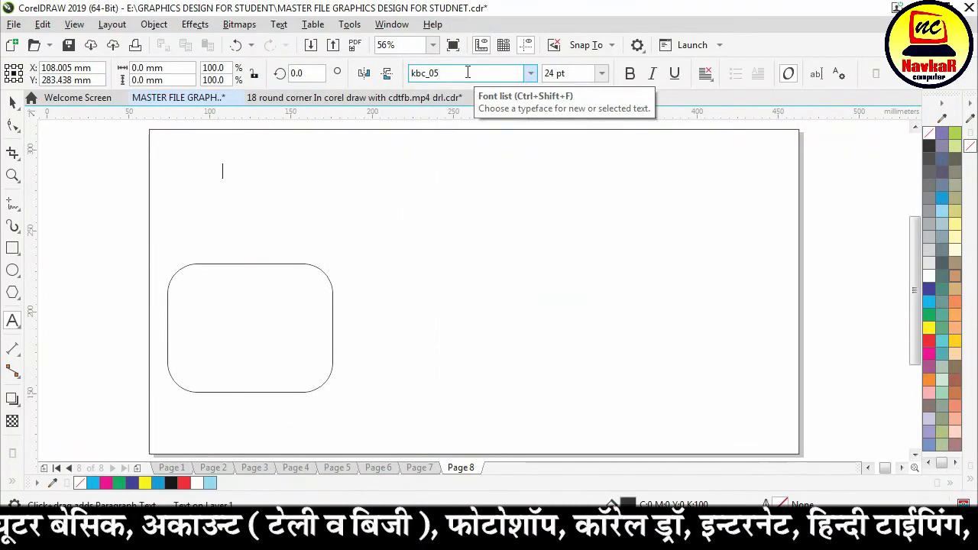
text(fdl)
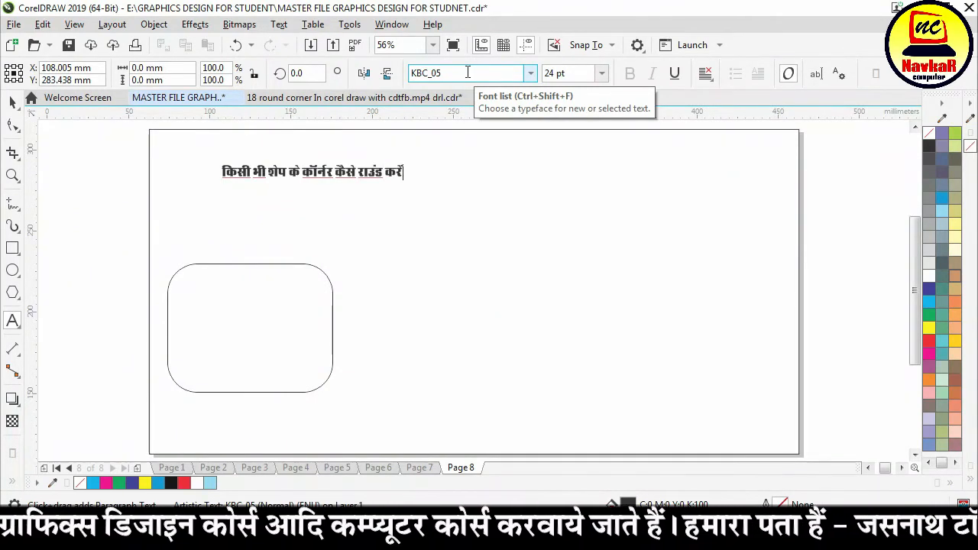
Enlarge the heading to about 67 pt, position it along the page's upper edge and lock it
click(12, 101)
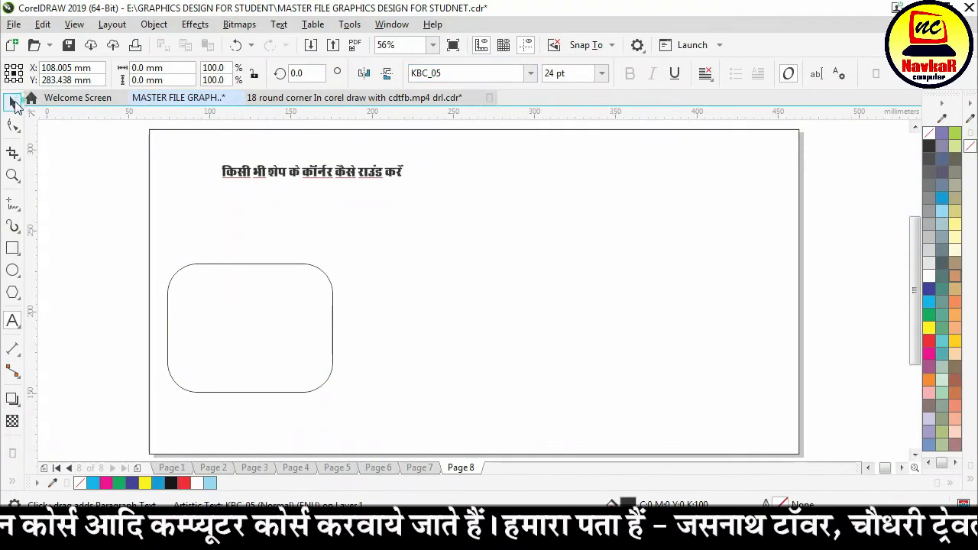
drag(408, 186, 724, 201)
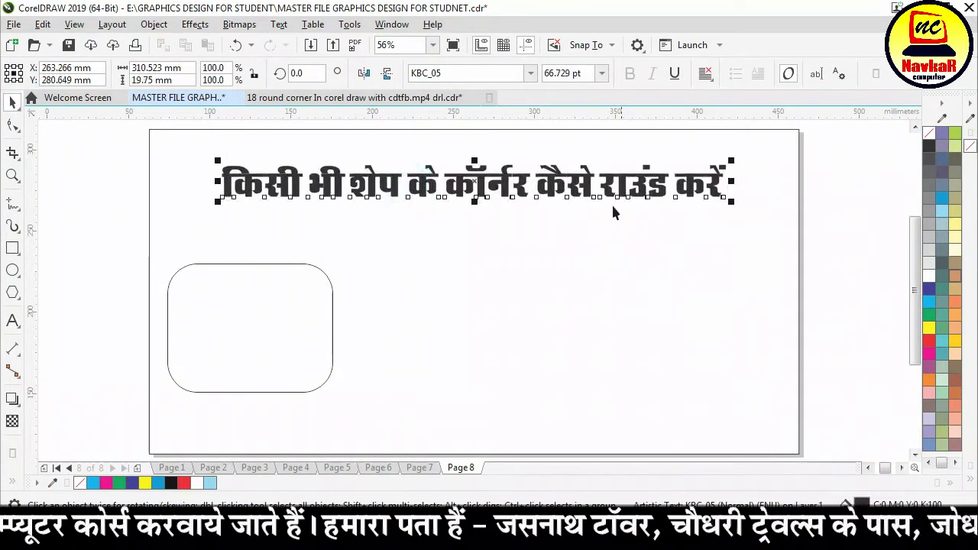
drag(571, 183, 549, 159)
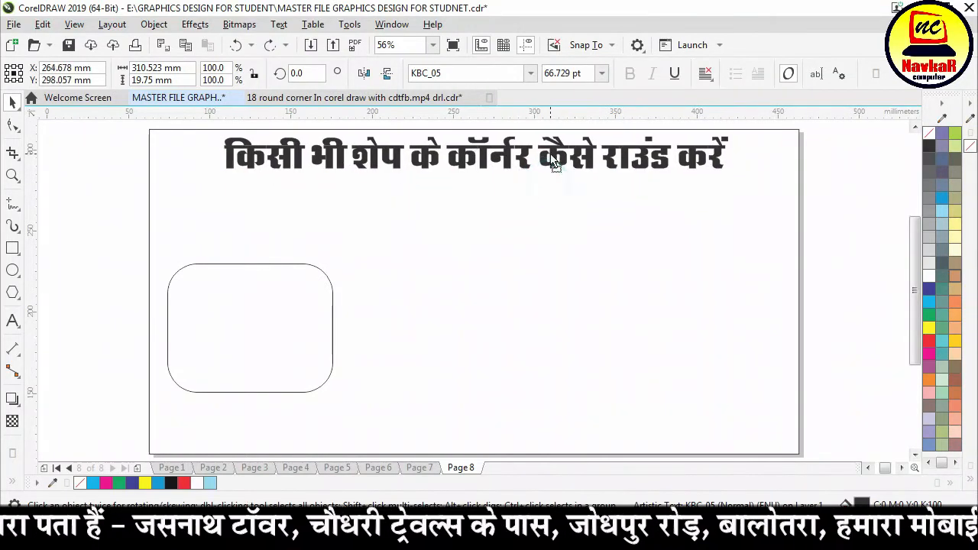
right_click(553, 157)
click(598, 317)
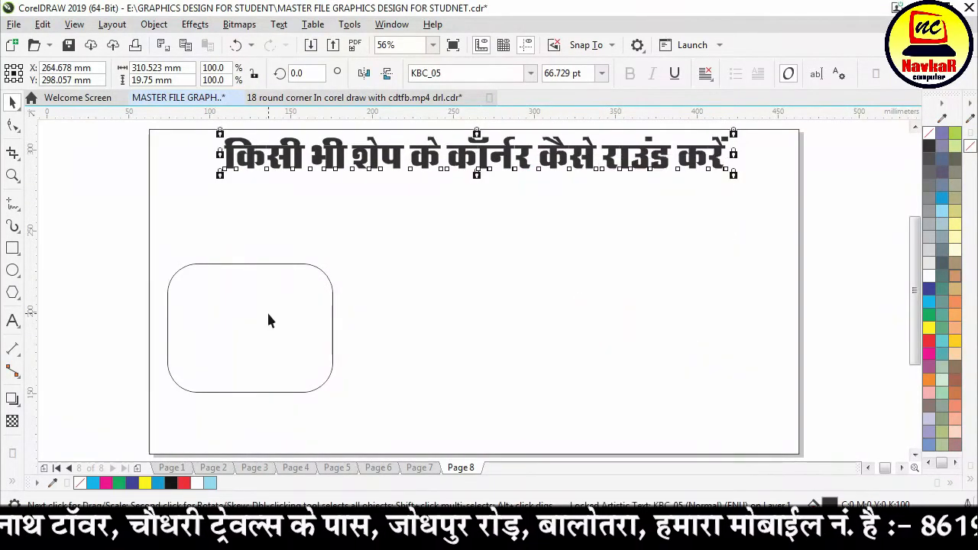
Raise the rounded rectangle closer to the heading and place a square about 77 mm wide with about 15 mm rounded corners beside it
click(251, 334)
drag(252, 336, 257, 285)
click(12, 251)
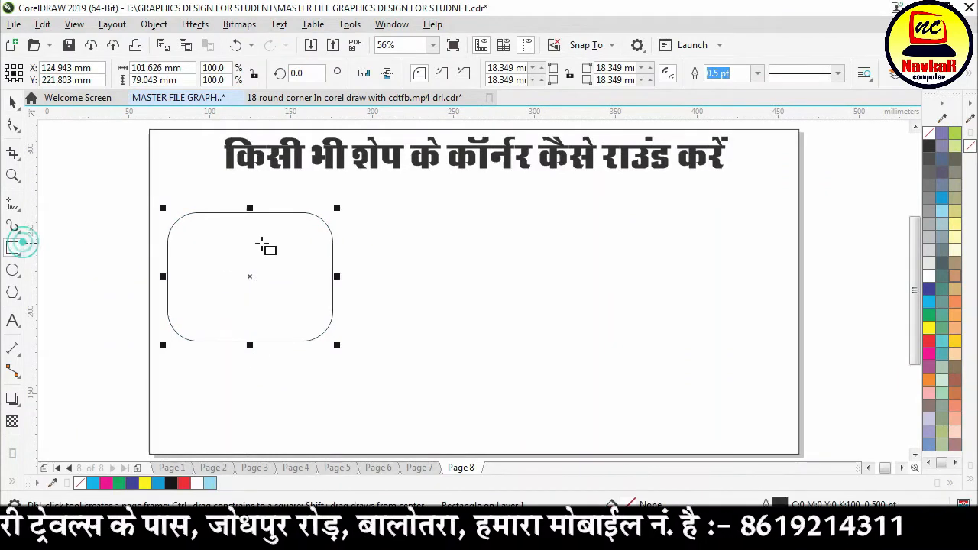
mouse_move(392, 209)
mouse_down()
mouse_move(515, 343)
mouse_move(519, 334)
mouse_up()
click(12, 125)
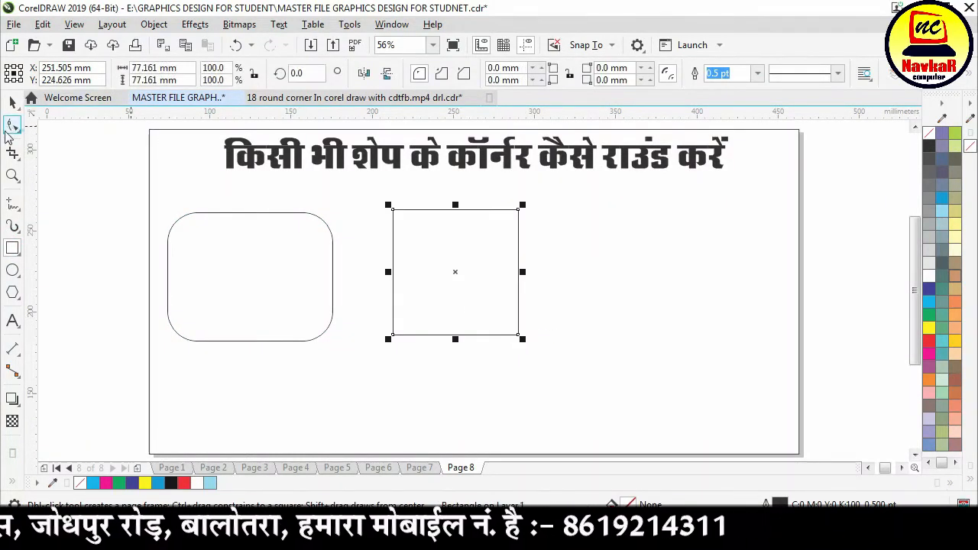
drag(395, 210, 417, 216)
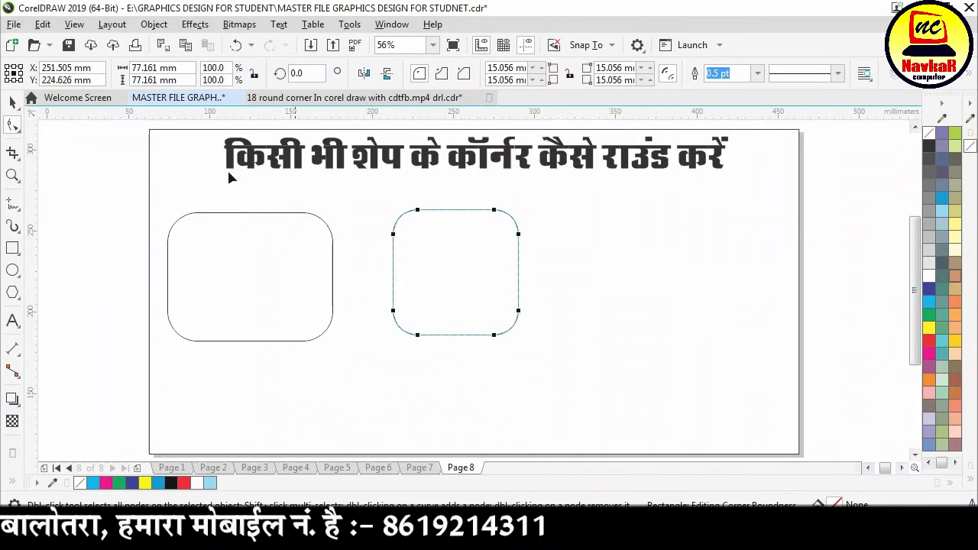
click(12, 102)
drag(485, 240, 431, 235)
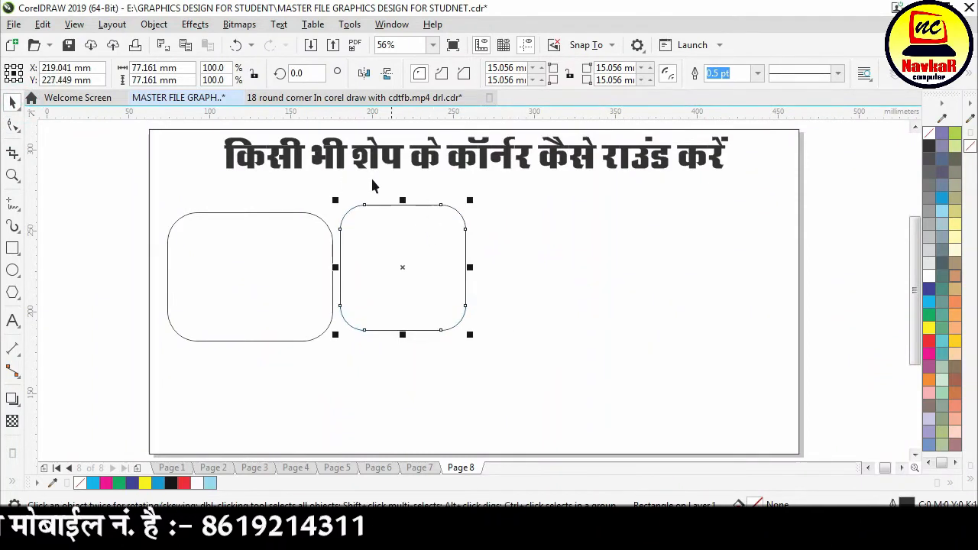
Draw a rectangle about 86 by 80 mm to the right of the rounded square and convert it to curves
click(13, 251)
drag(499, 203, 641, 333)
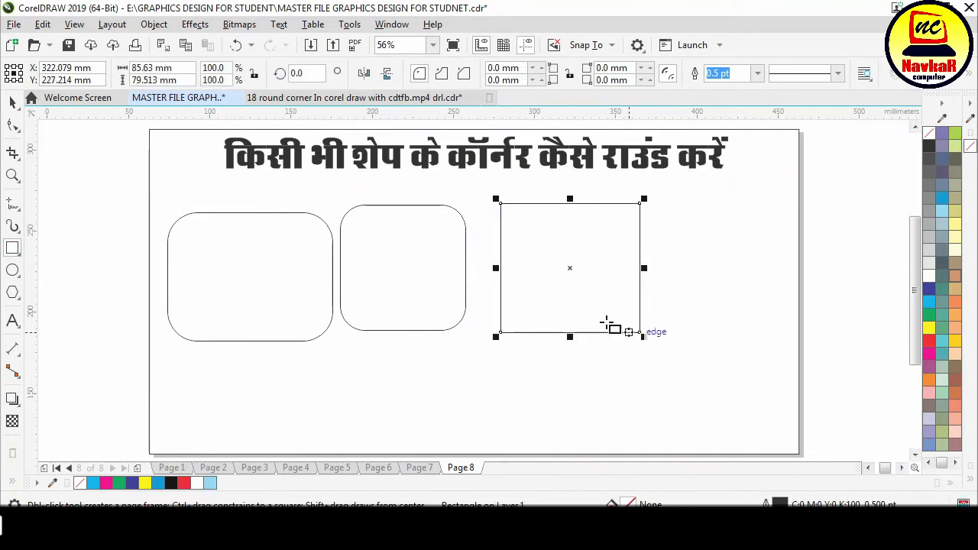
click(153, 24)
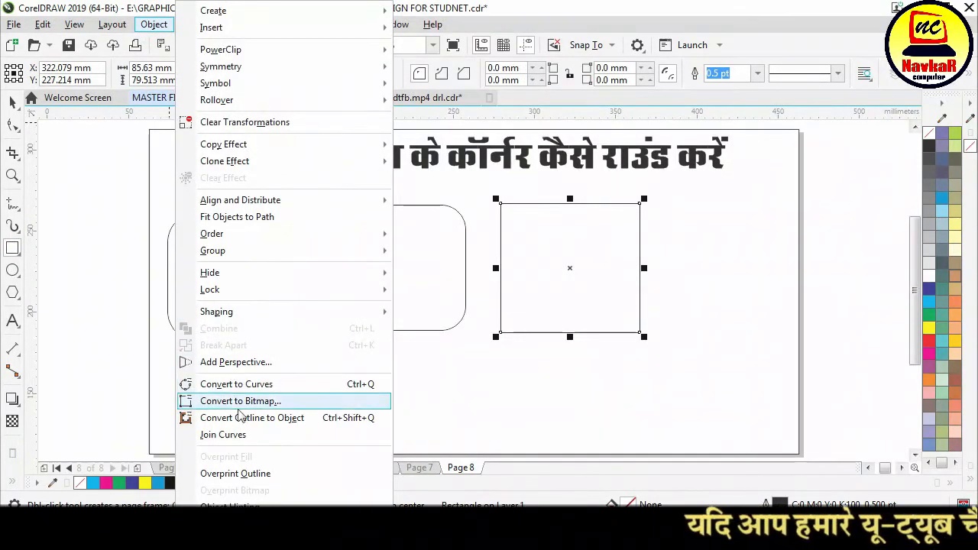
click(353, 385)
Try to round three corners of the converted rectangle with the Shape tool, undoing each node change
click(15, 127)
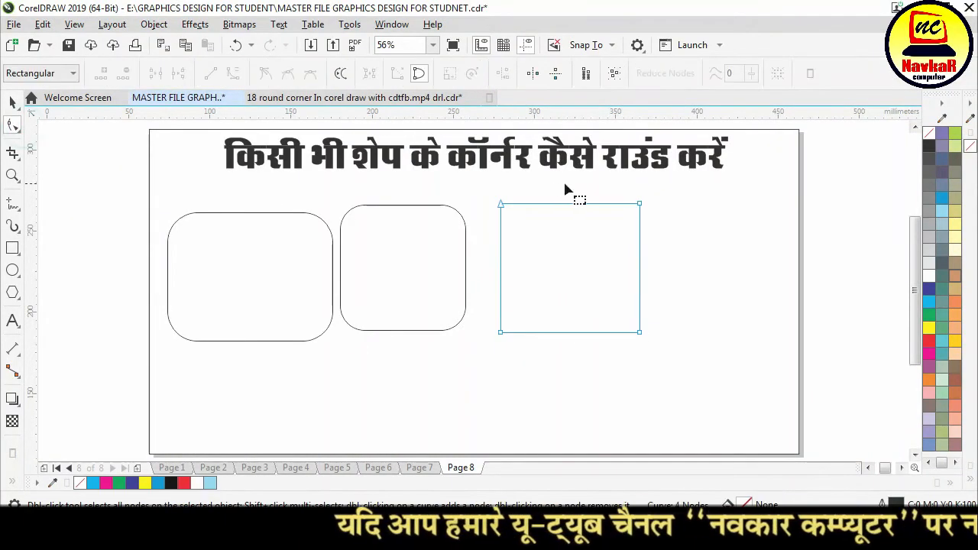
drag(502, 204, 533, 236)
key(ctrl+z)
drag(637, 202, 622, 233)
key(ctrl+z)
drag(640, 334, 611, 291)
key(ctrl+z)
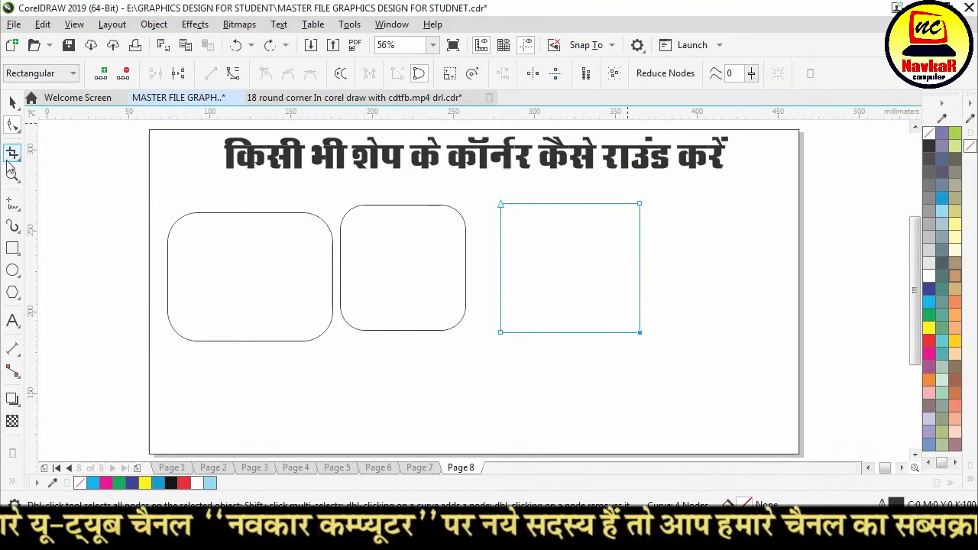
Draw a right triangle about 94 mm wide and high from the basic shapes, to the right of the converted rectangle
click(12, 102)
click(12, 295)
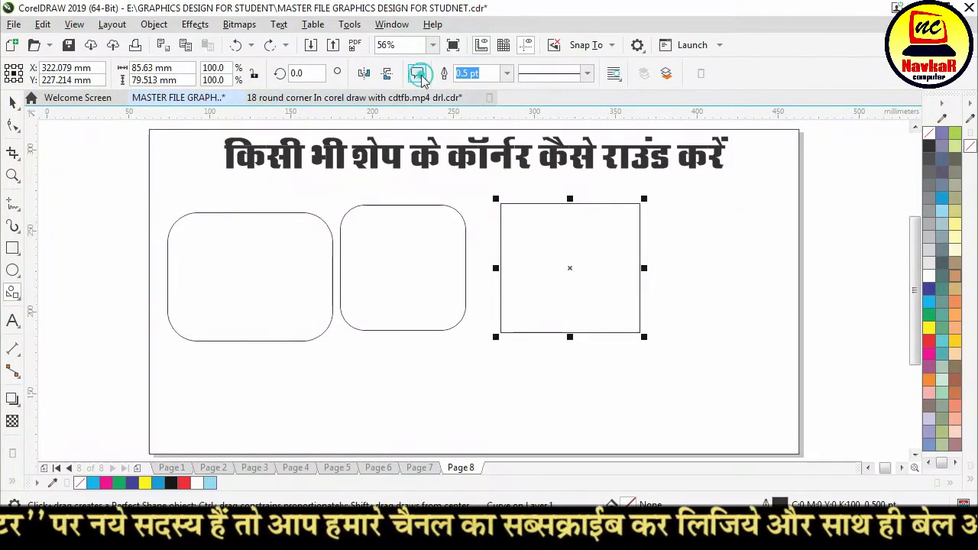
click(417, 72)
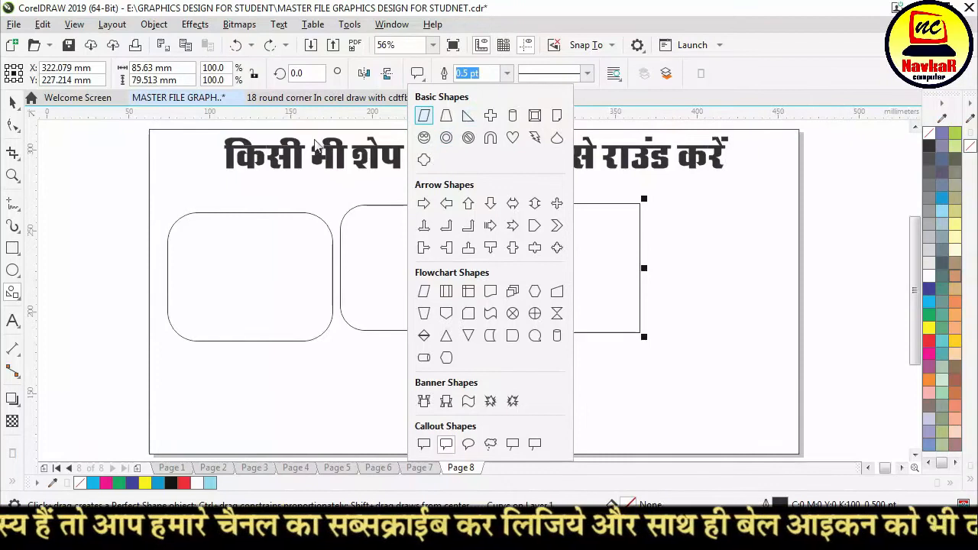
click(468, 116)
drag(691, 214, 843, 366)
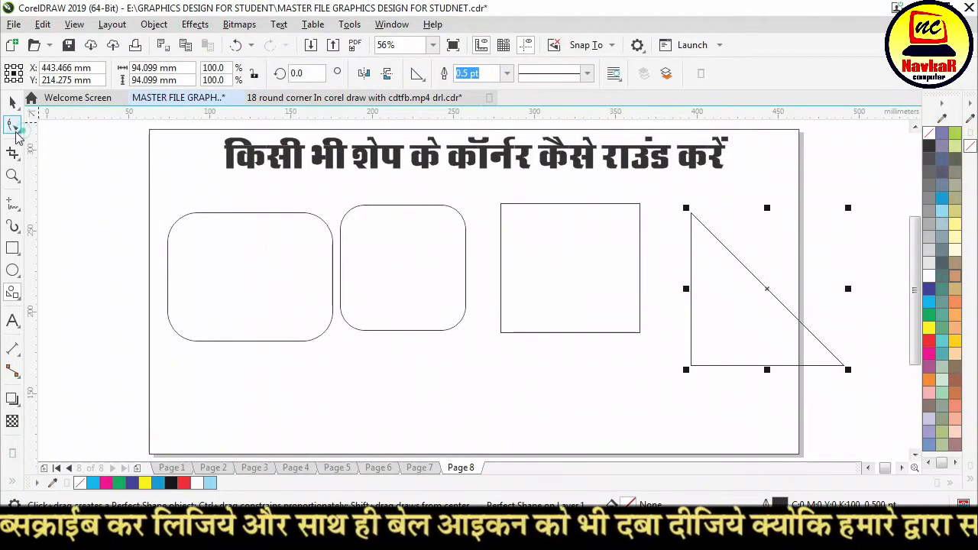
Try to round the right triangle's corners with the Shape tool
click(13, 126)
click(692, 214)
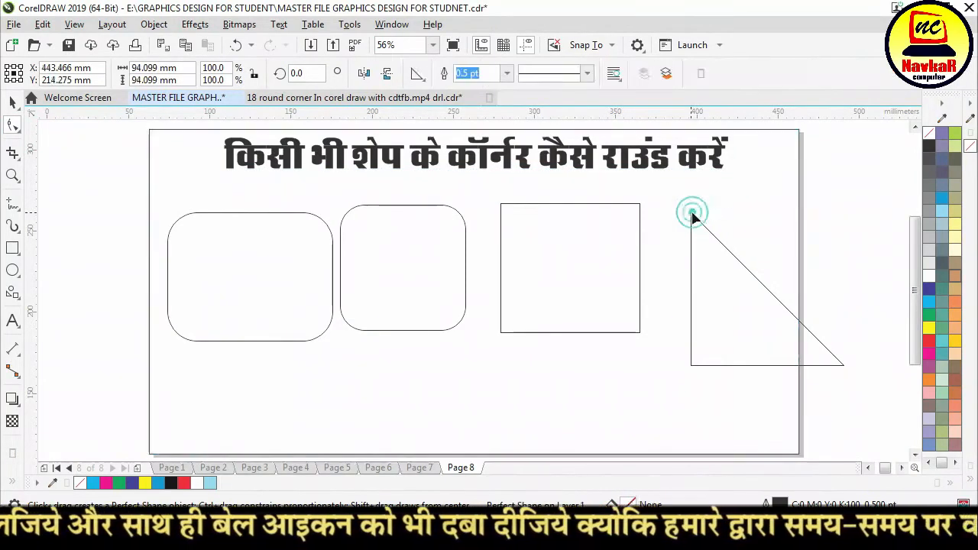
click(690, 366)
Move the right triangle up and left so that it sits beside the converted rectangle within the page
click(20, 105)
drag(760, 295, 714, 268)
scroll(367, 229, down, 2)
scroll(560, 242, up, 1)
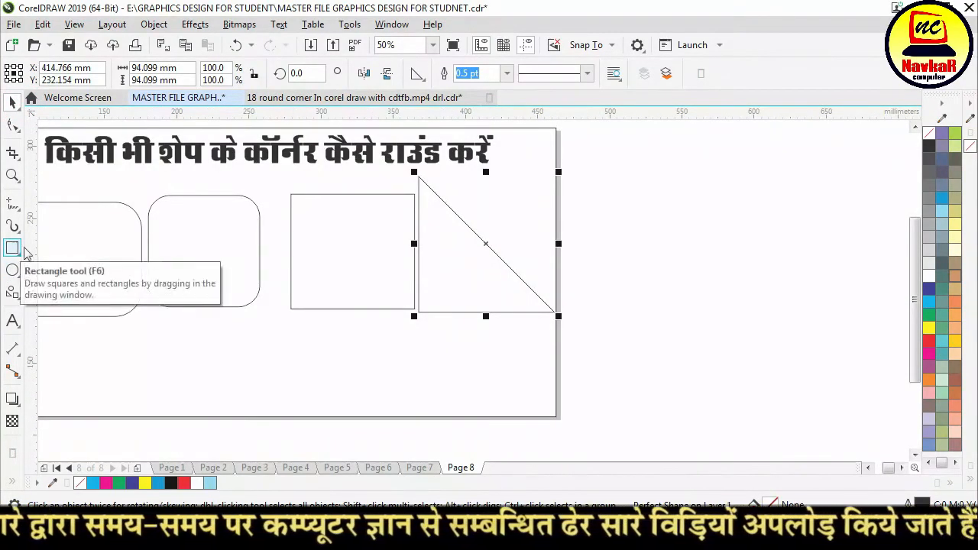
Place four overlapping copies of the converted rectangle in a cross arrangement to the right of the page
drag(315, 260, 645, 231)
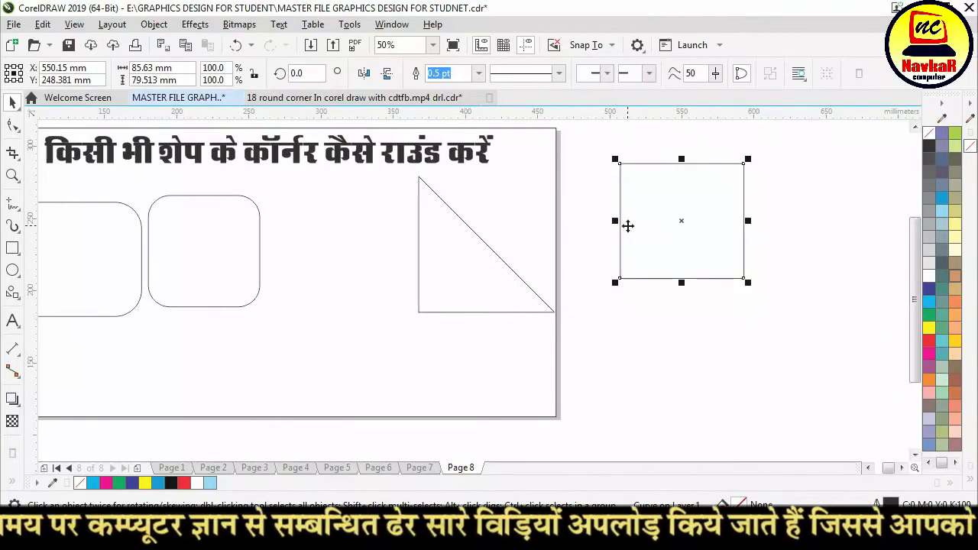
key(ctrl+z)
drag(375, 248, 728, 376)
right_click(718, 215)
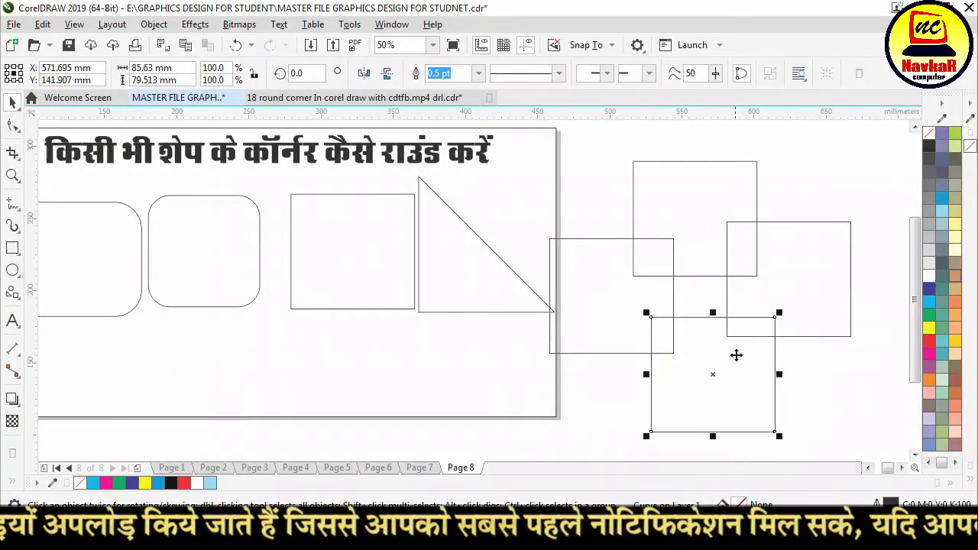
Select the four overlapping rectangles and weld them into one shape
shift+click(724, 241)
shift+click(742, 271)
shift+click(585, 279)
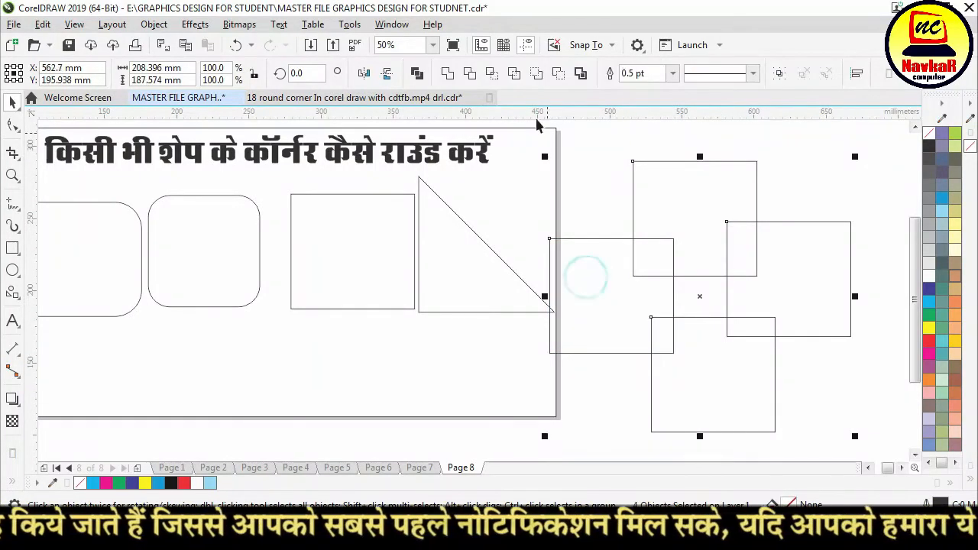
click(447, 73)
Try to round a corner of the welded shape with the Shape tool and undo the change
click(803, 176)
drag(642, 178, 727, 214)
click(12, 125)
key(ctrl+z)
click(12, 103)
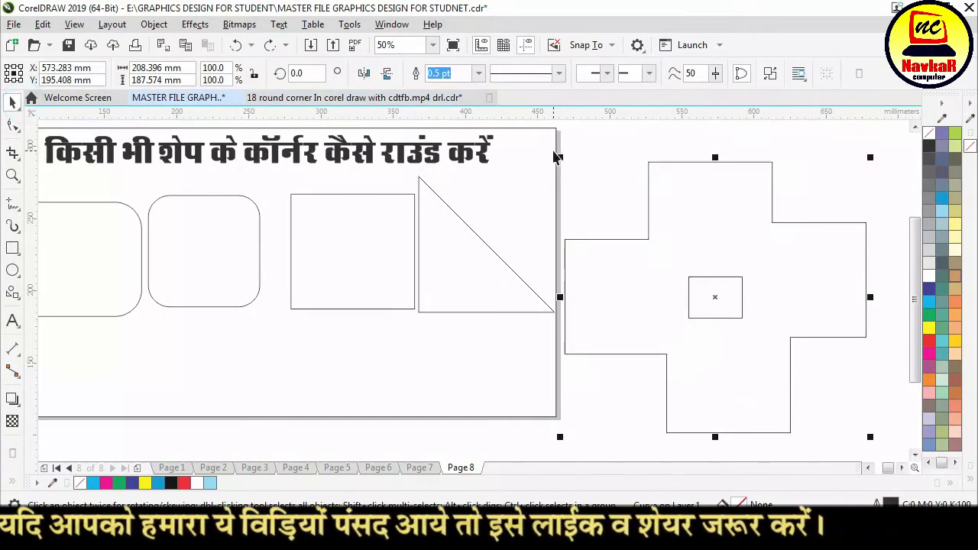
Open the Corners docker for the selected welded cross shape
click(387, 26)
mouse_move(425, 227)
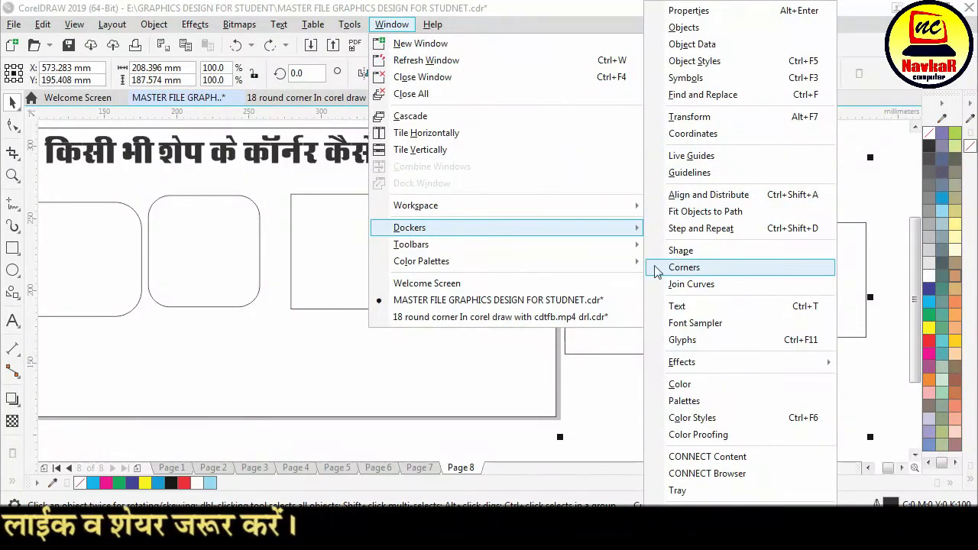
click(743, 272)
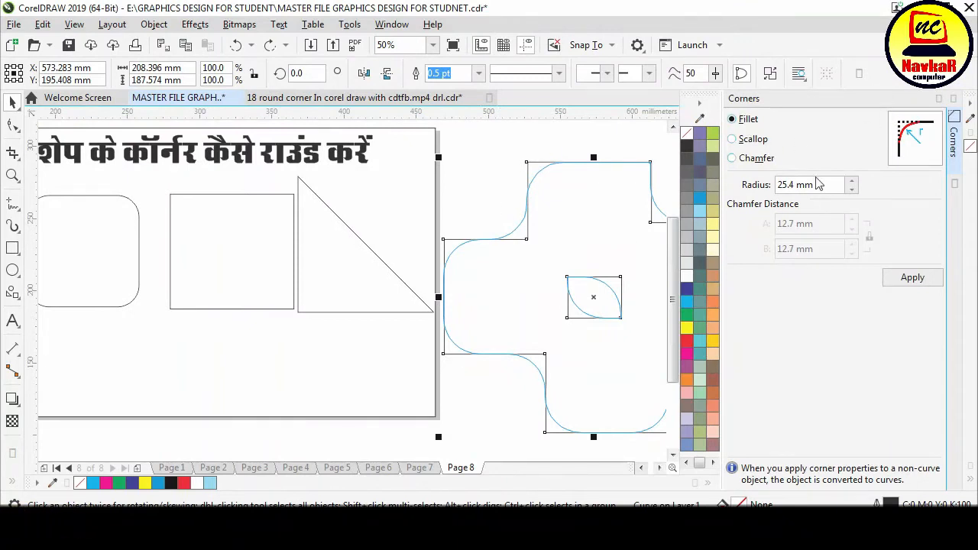
Preview fillet radii of 0.5 mm and 1 mm on the welded cross shape
drag(818, 184, 752, 197)
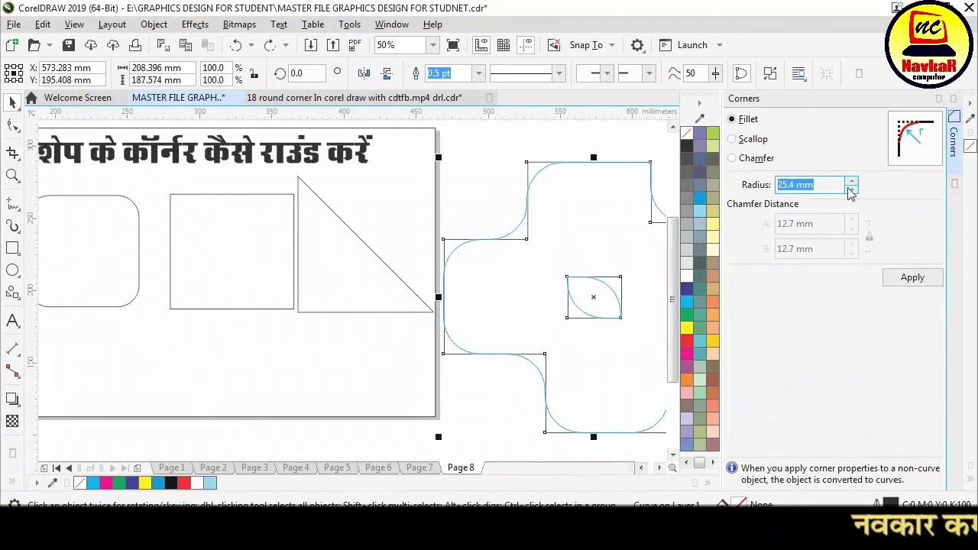
text(0.5)
key(Tab)
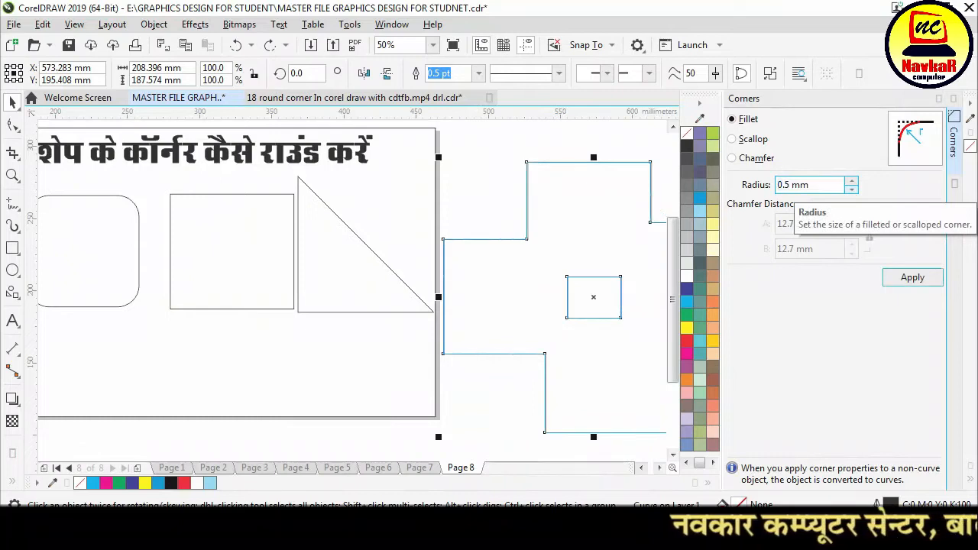
drag(834, 185, 688, 175)
text(1)
key(Tab)
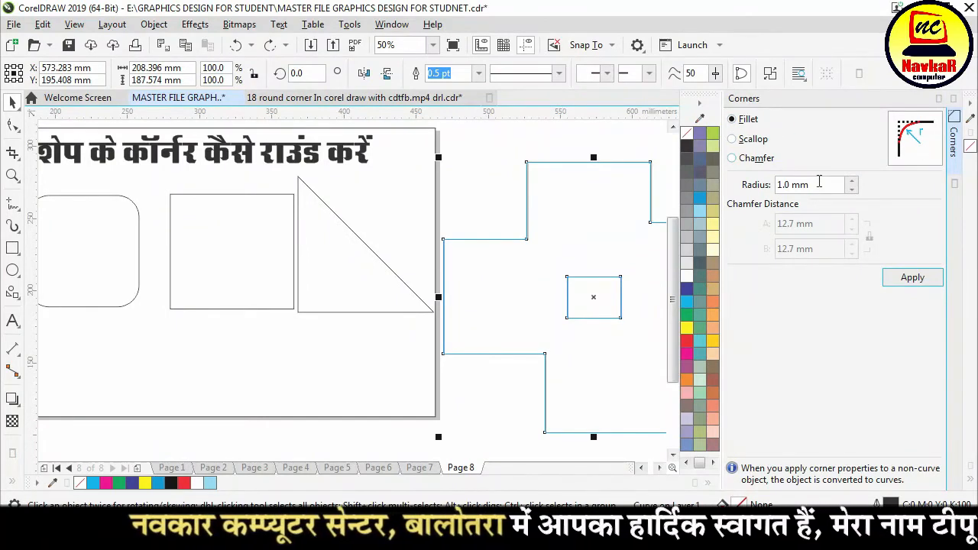
Fillet all corners of the welded cross shape with a 10 mm radius and deselect it
drag(820, 185, 663, 165)
key(Return)
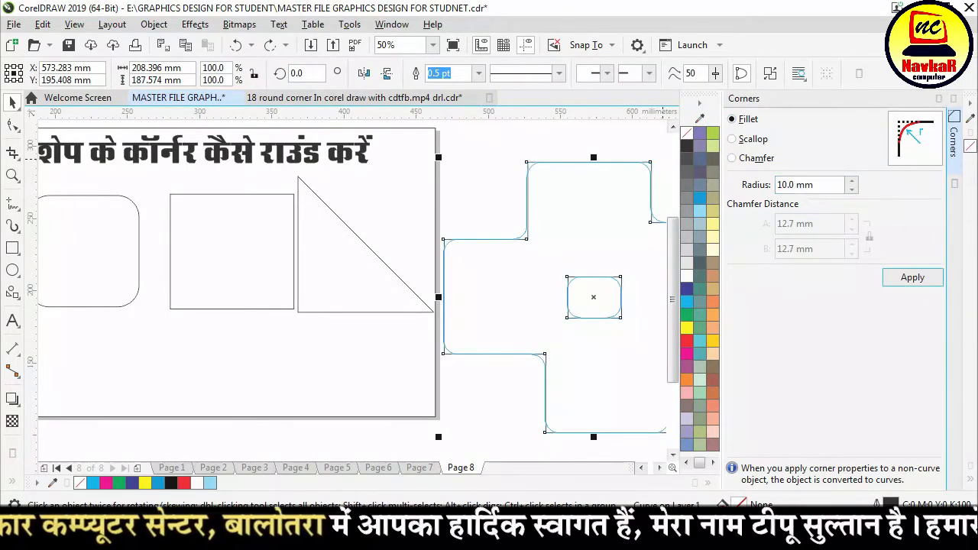
click(904, 283)
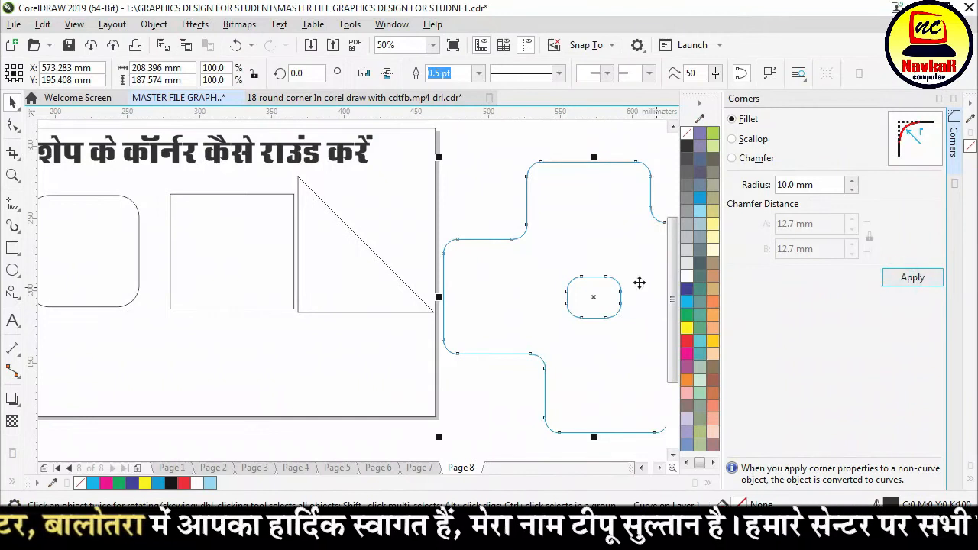
click(505, 160)
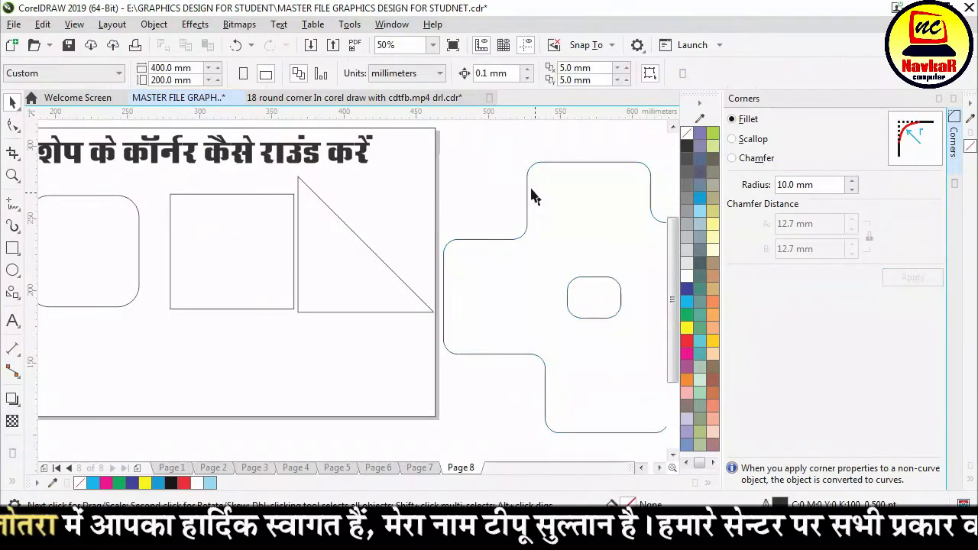
Move the right triangle to the empty area below the page and fill it with red
click(371, 249)
scroll(431, 159, down, 2)
scroll(371, 249, up, 2)
drag(387, 214, 349, 284)
drag(584, 344, 338, 389)
scroll(354, 332, down, 2)
scroll(339, 390, up, 3)
scroll(313, 396, down, 1)
scroll(325, 307, up, 2)
scroll(324, 312, down, 1)
drag(326, 250, 330, 278)
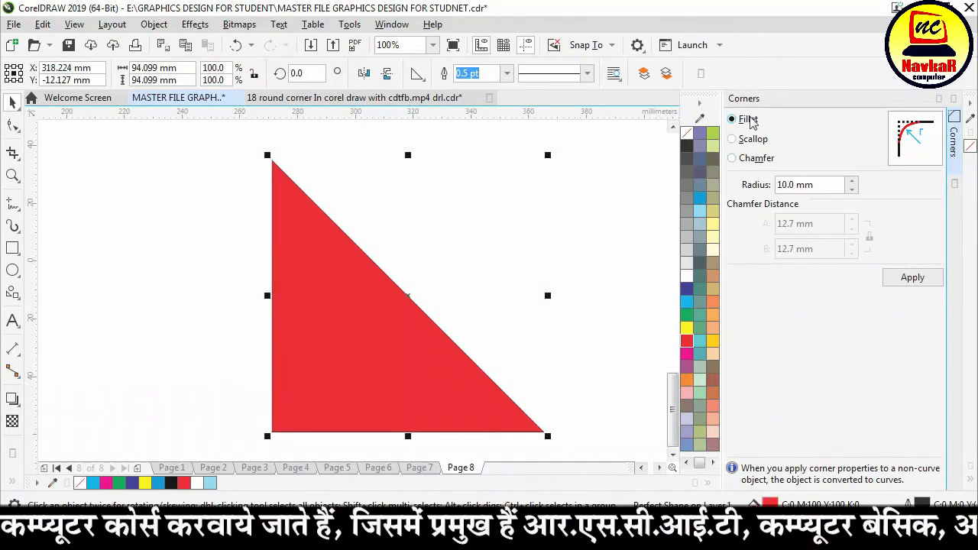
Fillet the red triangle's corners with a 10 mm radius and shift it to the left
click(921, 281)
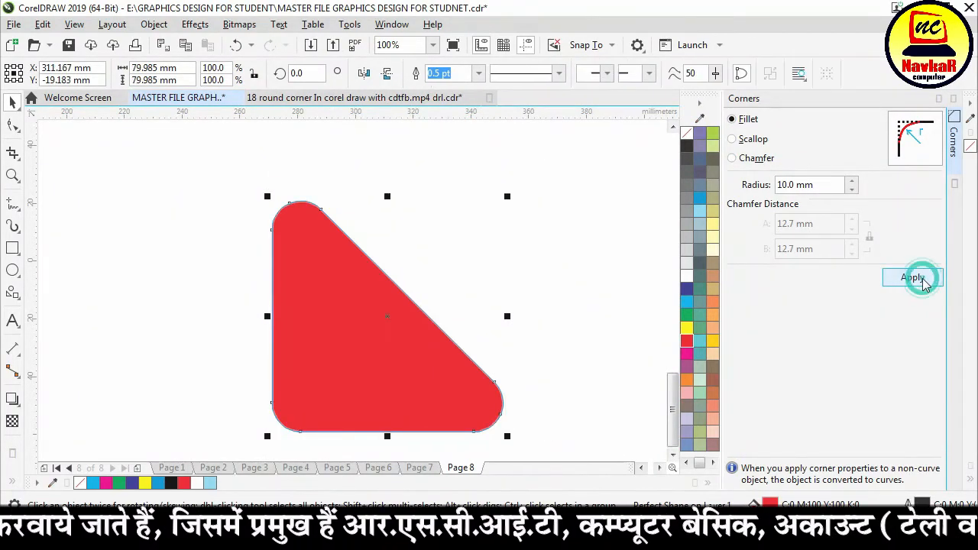
drag(374, 346, 168, 305)
Draw a five-pointed star about 82 by 78 mm, fill it with magenta and place it beside the red triangle
click(14, 301)
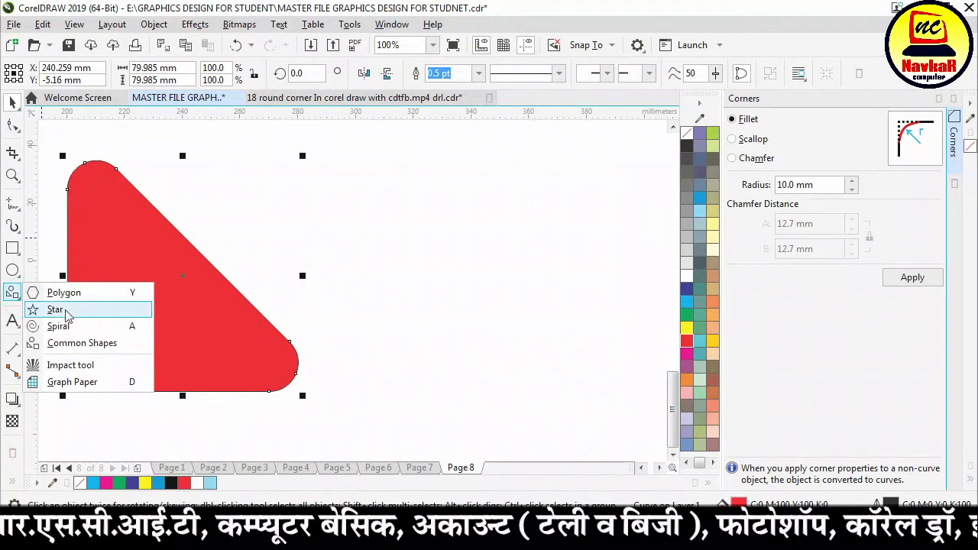
click(58, 308)
drag(390, 172, 635, 406)
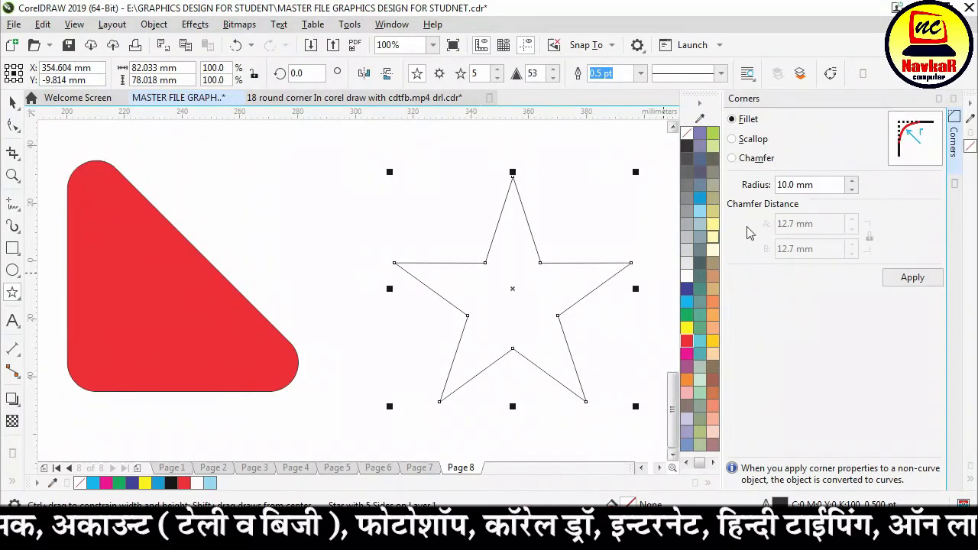
click(686, 354)
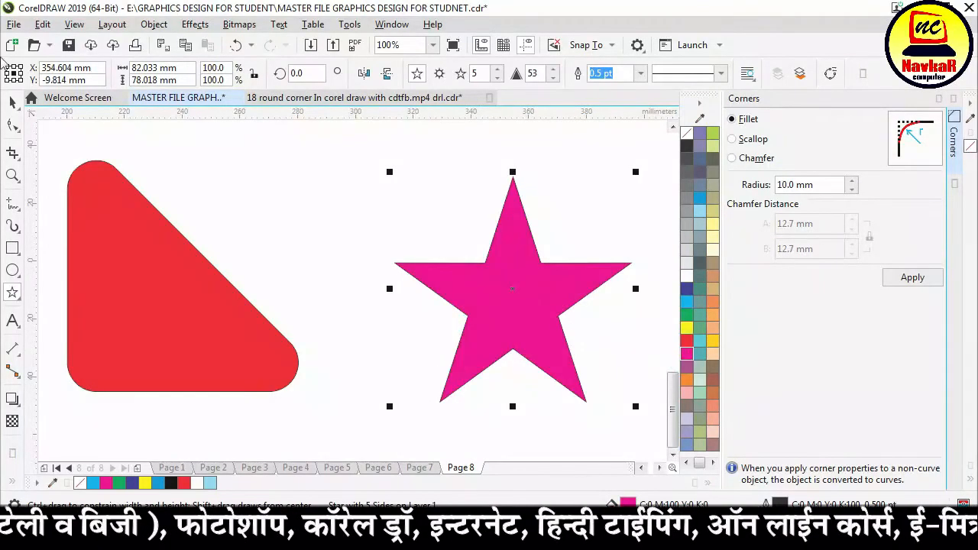
click(11, 103)
drag(483, 274, 379, 261)
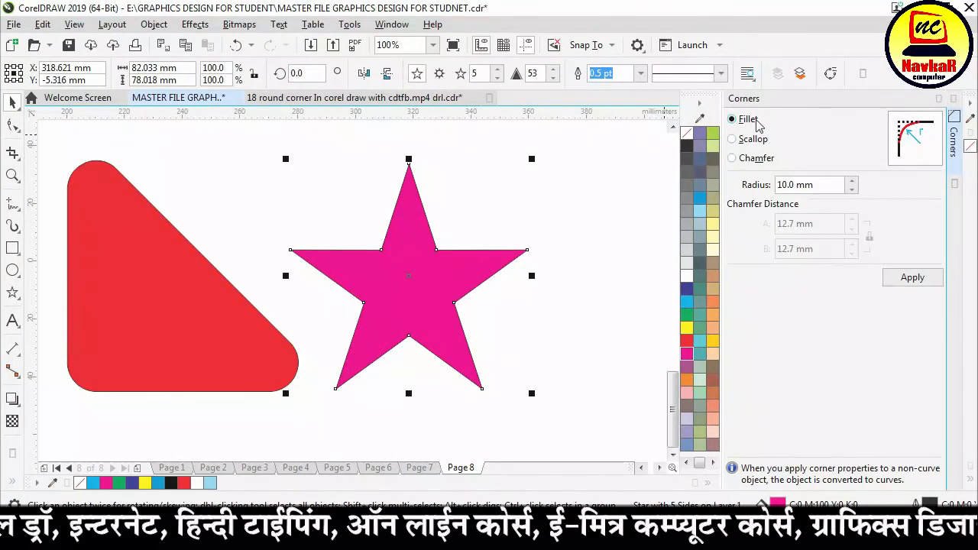
Fillet the magenta star's corners with a 5 mm radius and move it up and left, close to the triangle
drag(831, 188, 675, 182)
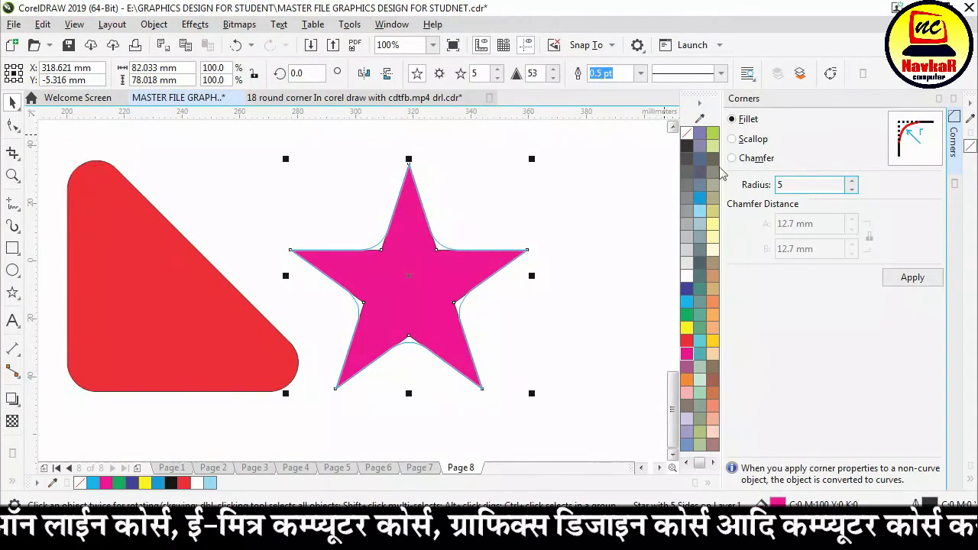
click(936, 276)
drag(420, 294, 326, 236)
click(461, 223)
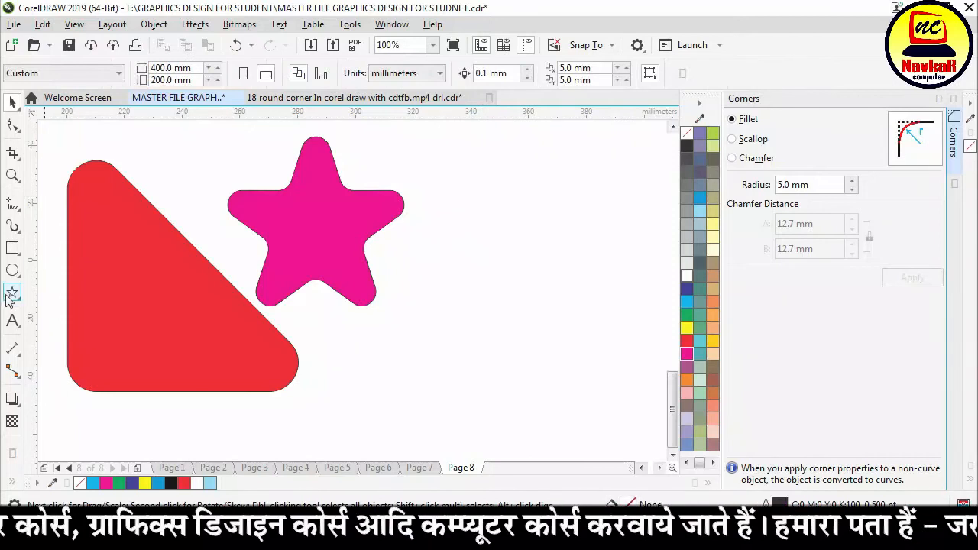
Draw a cross about 53 mm wide from the basic common shapes to the right of the star
click(13, 263)
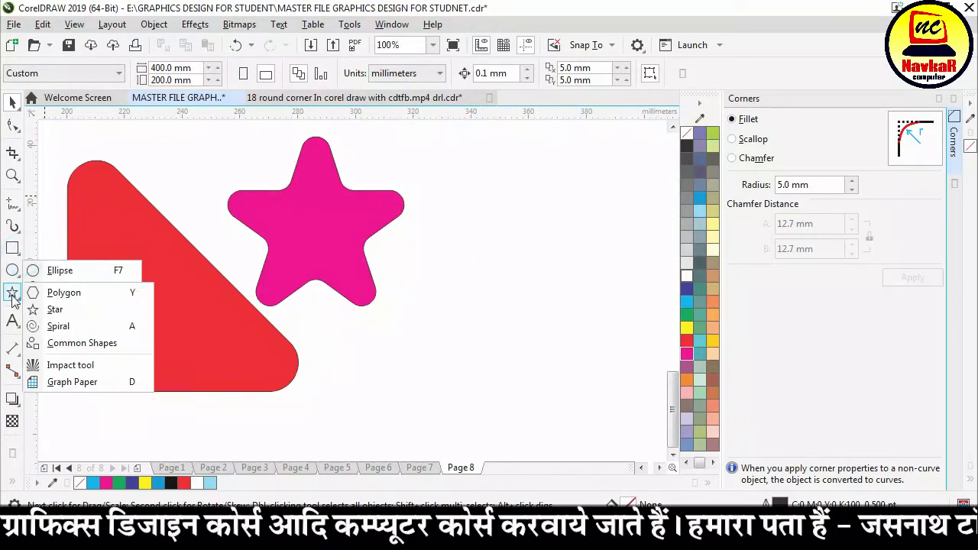
click(61, 342)
click(417, 73)
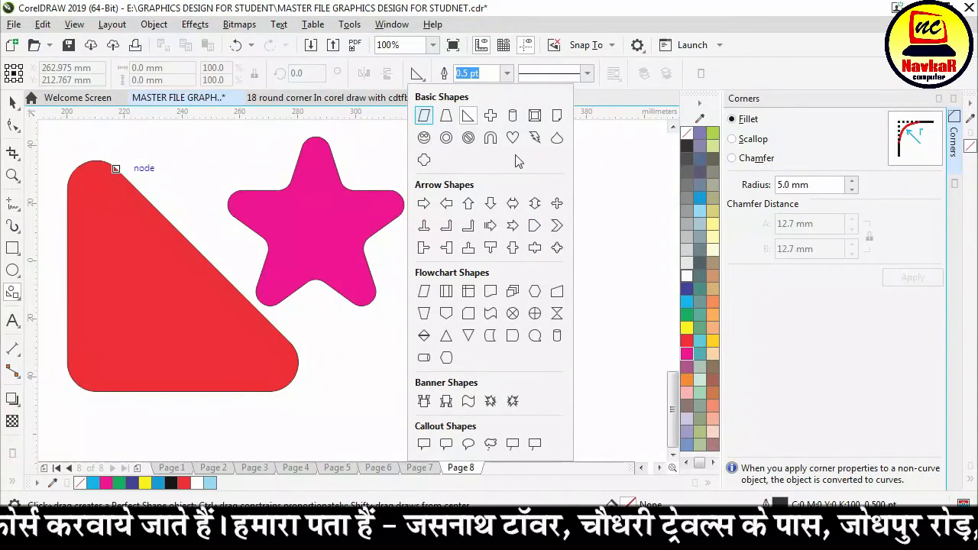
click(490, 115)
drag(470, 167, 623, 319)
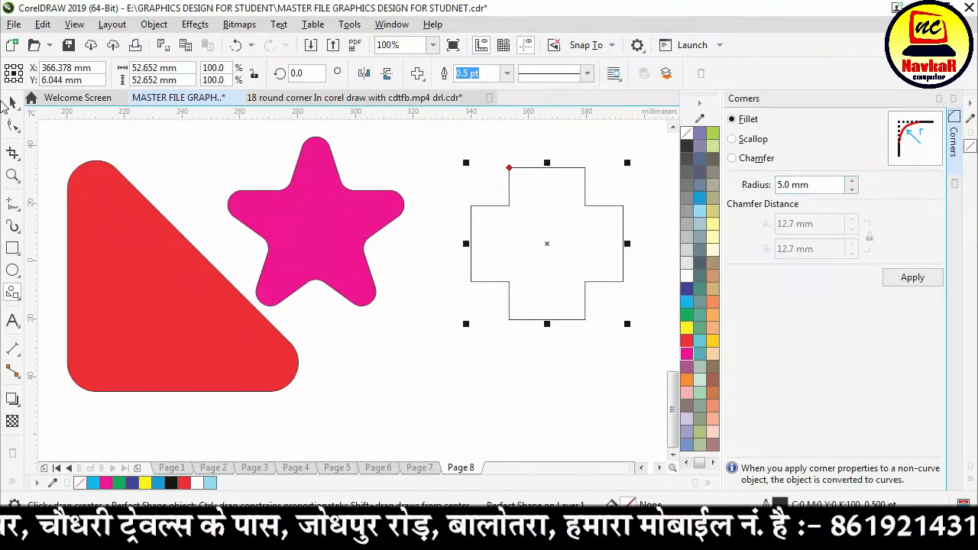
Narrow the cross's arms with the Shape tool and move the cross slightly towards the star
click(13, 126)
drag(509, 166, 526, 172)
click(15, 104)
drag(549, 230, 520, 236)
scroll(503, 173, up, 3)
scroll(396, 145, down, 2)
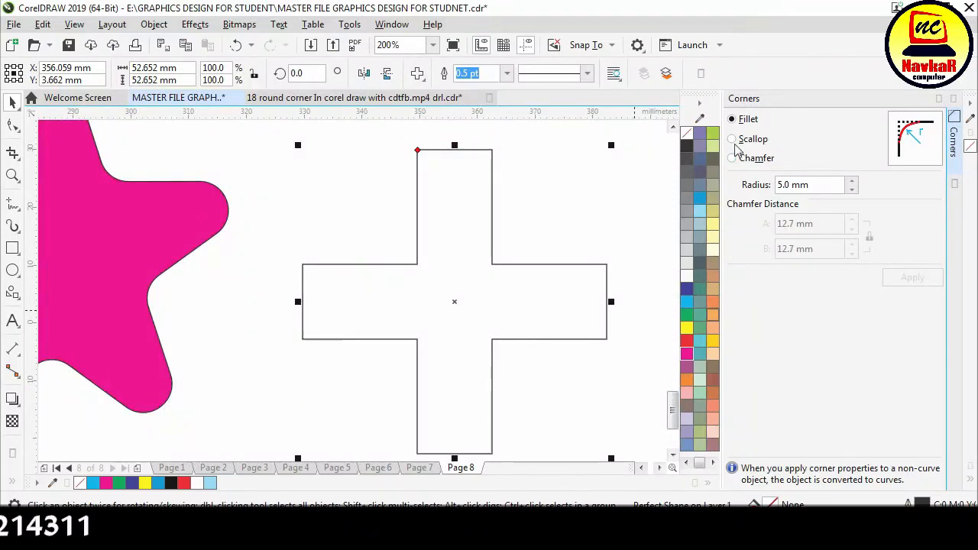
Convert the narrow-armed cross to curves
click(430, 268)
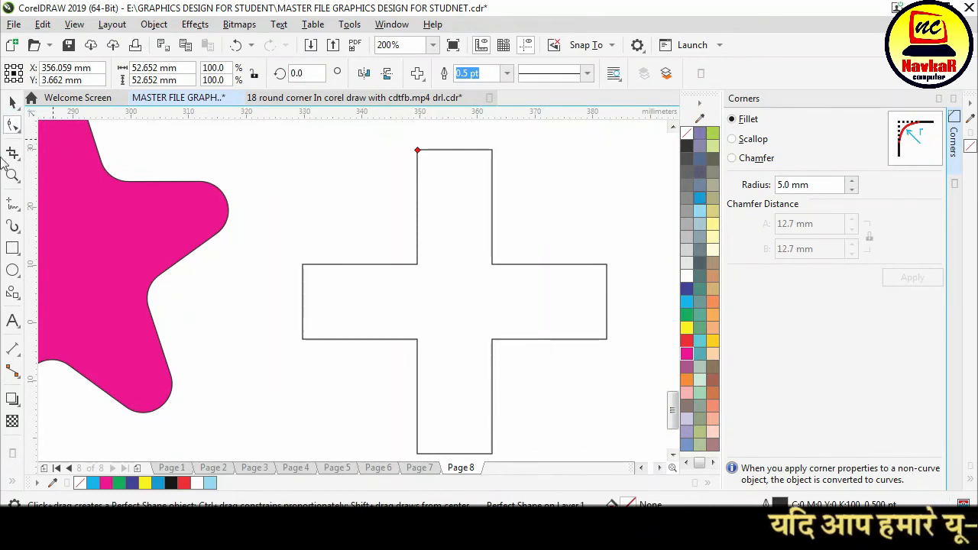
click(12, 102)
scroll(327, 243, down, 2)
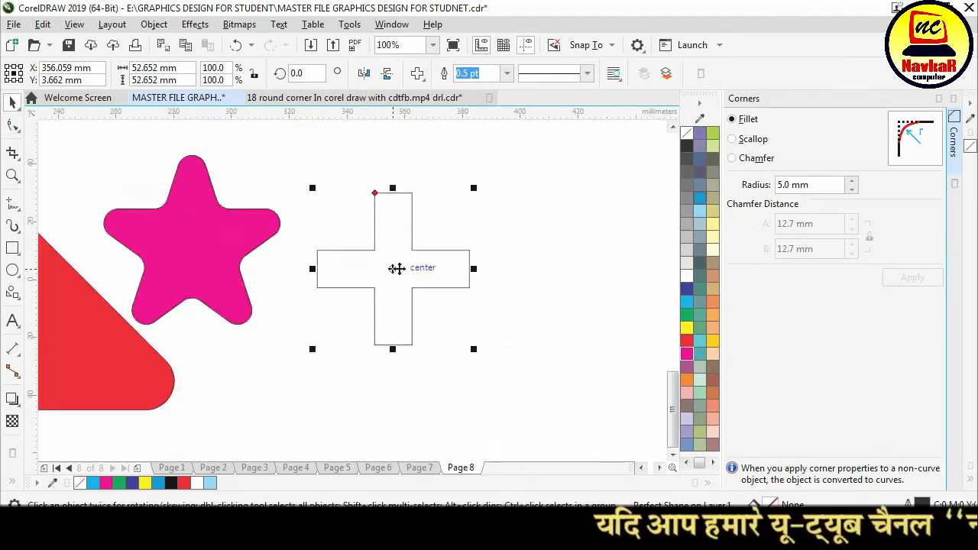
click(153, 25)
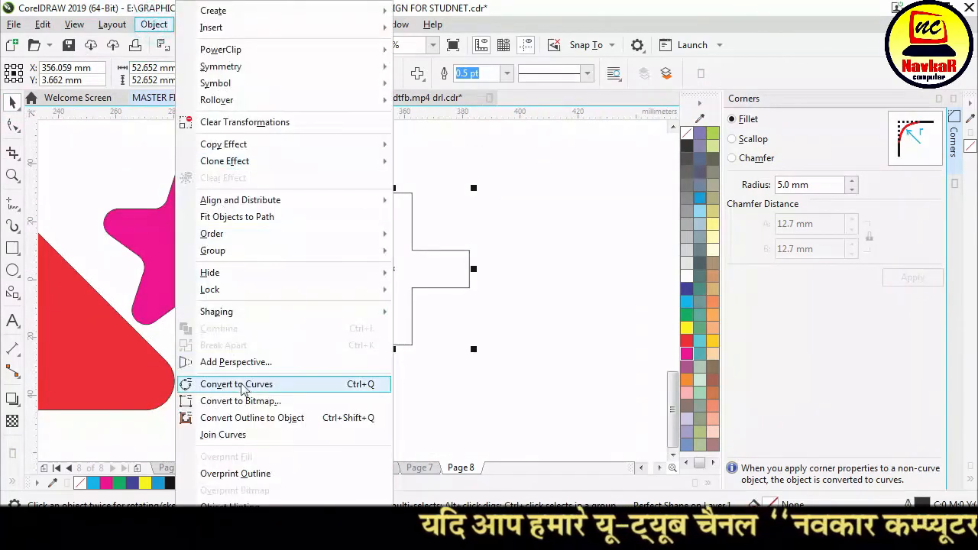
click(304, 386)
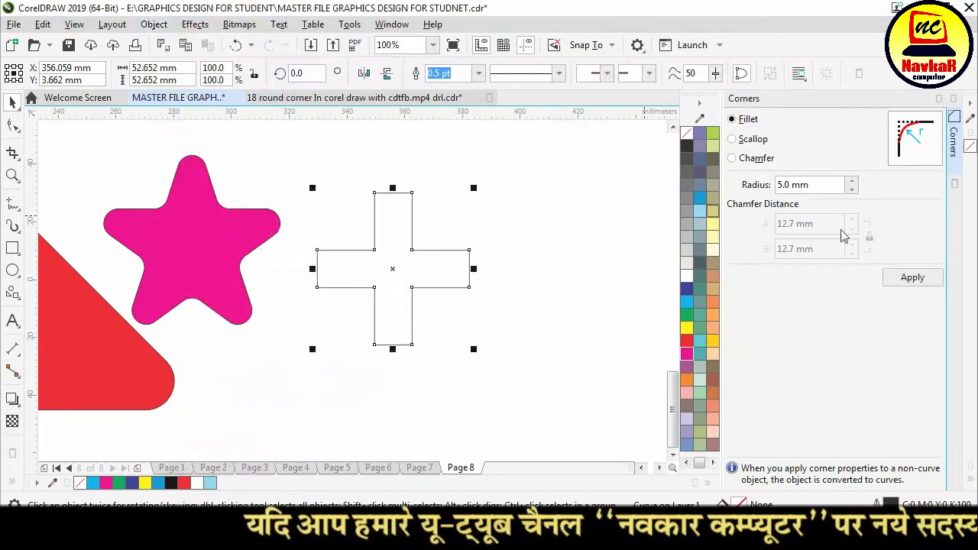